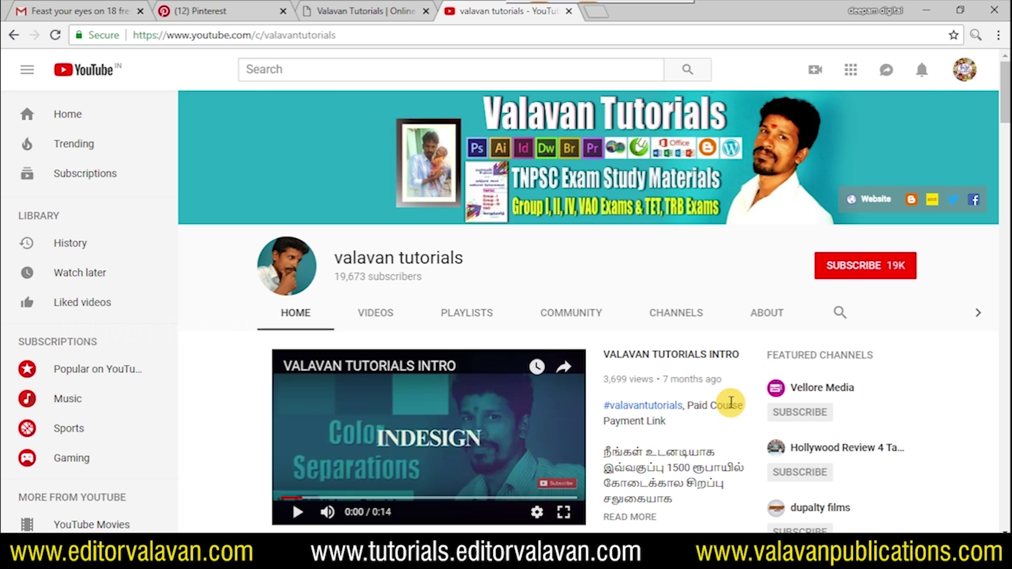
Subscribe to the valavan tutorials channel and switch on its notification bell
{"action": "left_click", "coordinate": [858, 266]}
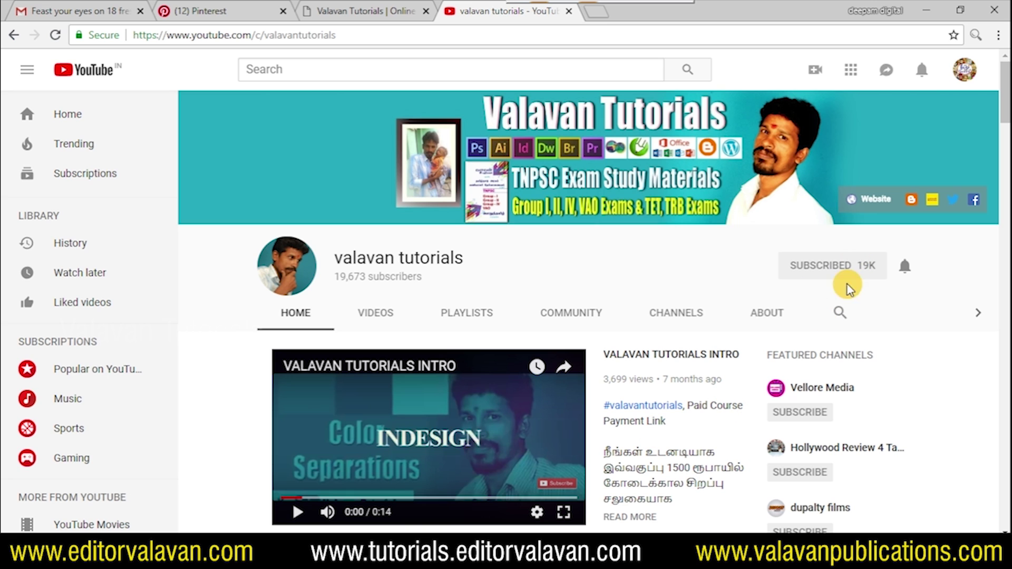
{"action": "left_click", "coordinate": [905, 274]}
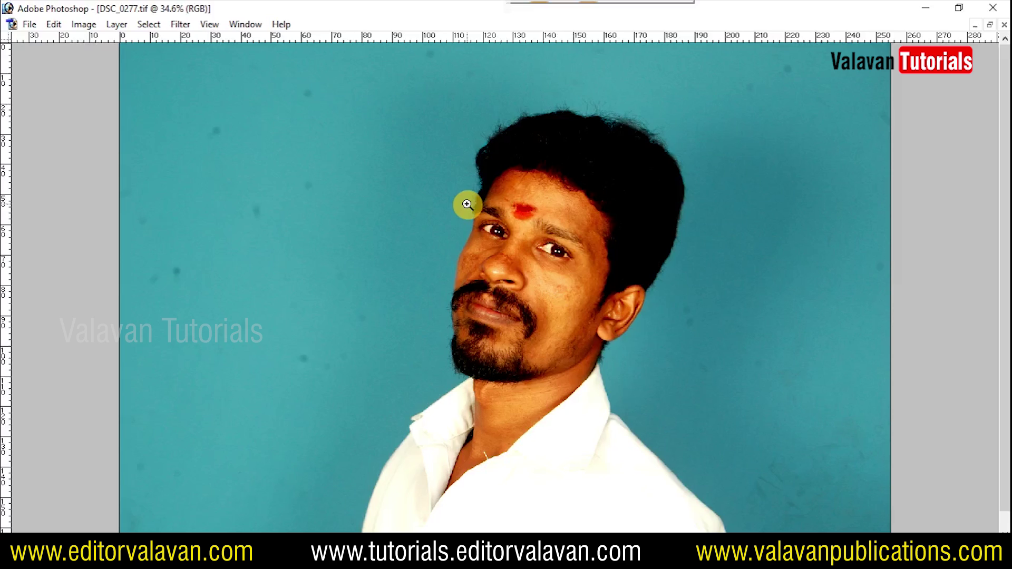
Show the Tools palette from the Window menu and reposition it beside the photo
{"action": "left_click", "coordinate": [245, 25]}
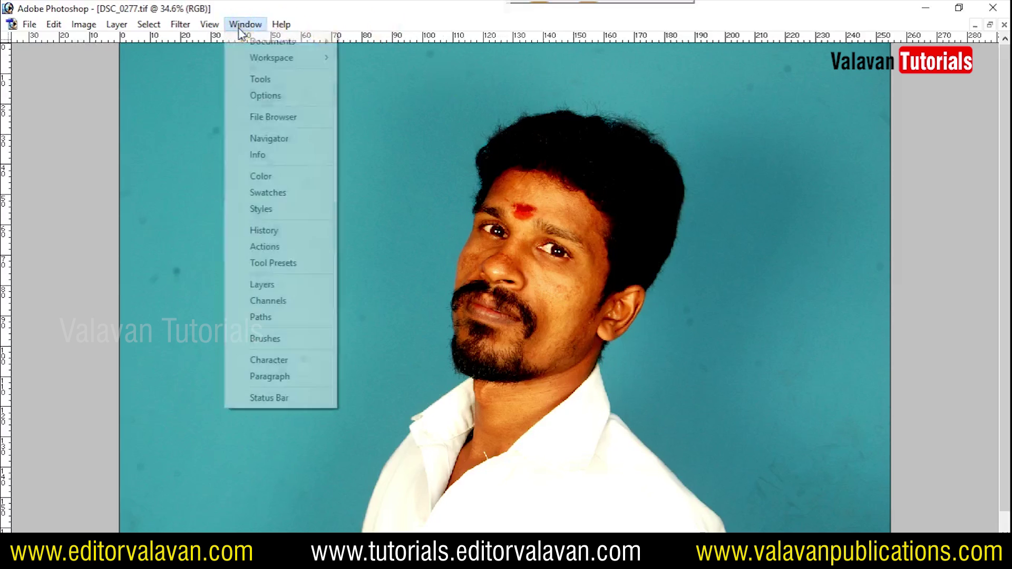
{"action": "left_click", "coordinate": [277, 80]}
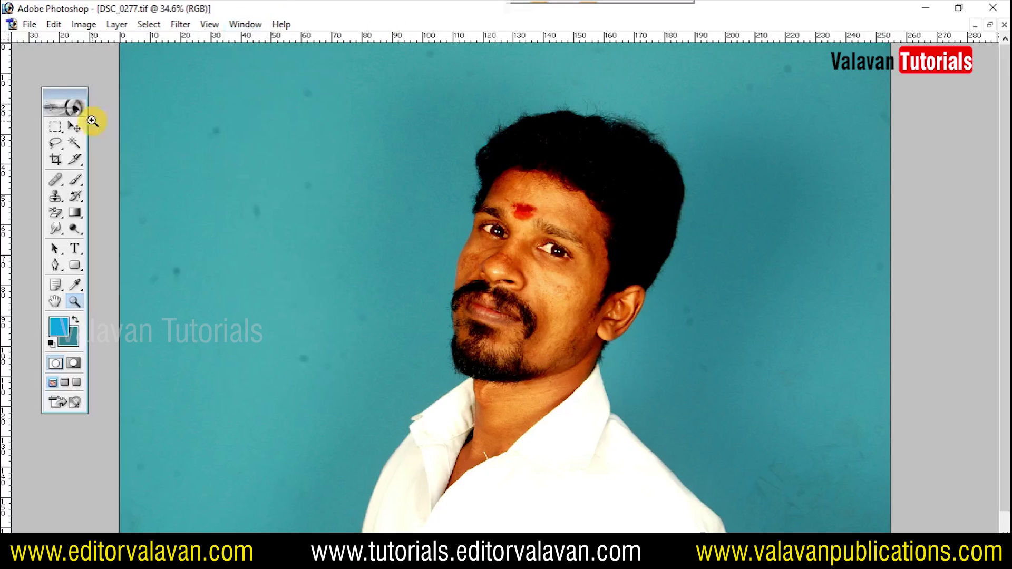
{"action": "left_click_drag", "start_coordinate": [74, 93], "coordinate": [67, 97]}
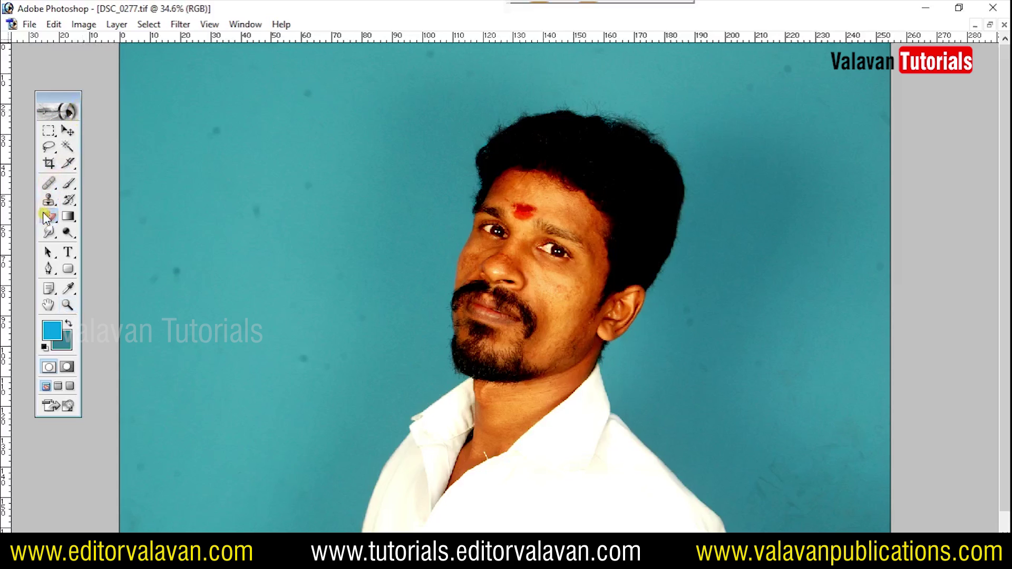
Select the plain Eraser Tool from the eraser flyout
{"action": "left_click_drag", "start_coordinate": [46, 219], "coordinate": [90, 214]}
{"action": "left_click", "coordinate": [48, 219]}
{"action": "left_click_drag", "start_coordinate": [47, 218], "coordinate": [147, 244]}
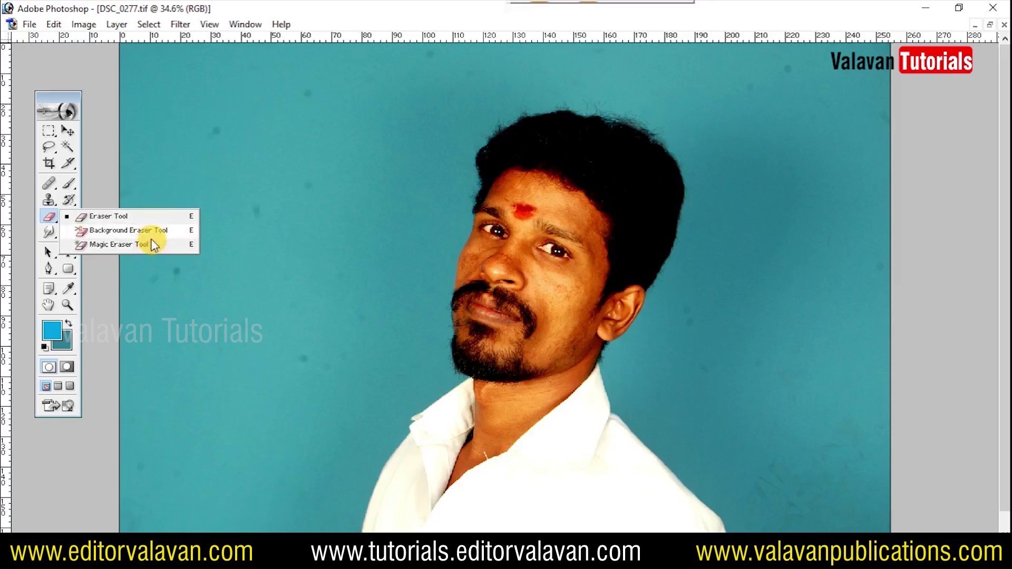
{"action": "left_click_drag", "start_coordinate": [151, 245], "coordinate": [163, 220]}
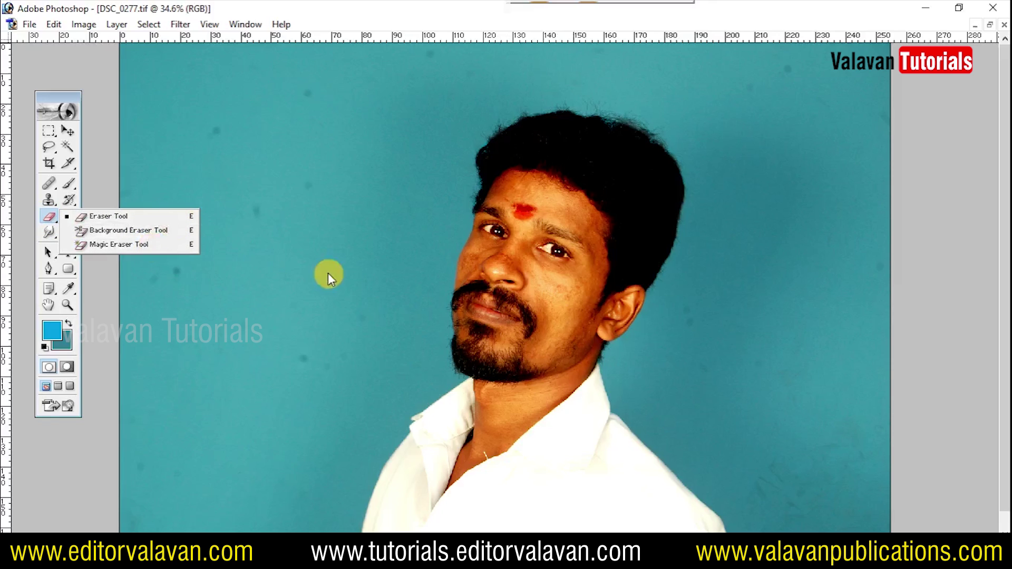
{"action": "left_click", "coordinate": [211, 232]}
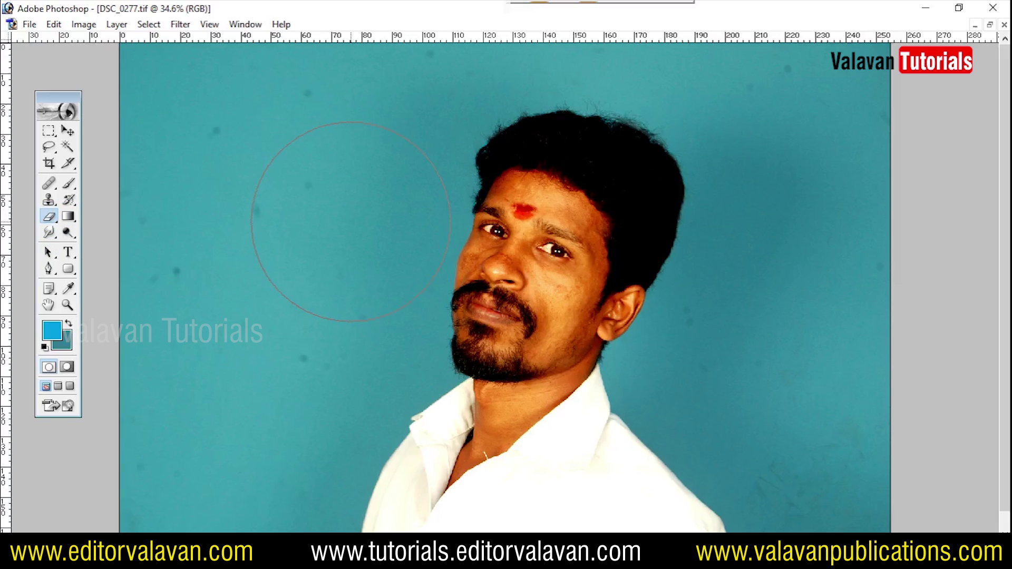
{"action": "key", "text": "shift+e"}
{"action": "key", "text": "shift+e"}
{"action": "left_click", "coordinate": [352, 223]}
{"action": "key", "text": "shift+e"}
Create a new blank white document using the A4 preset size
{"action": "key", "text": "ctrl+minus"}
{"action": "key", "text": "ctrl+minus"}
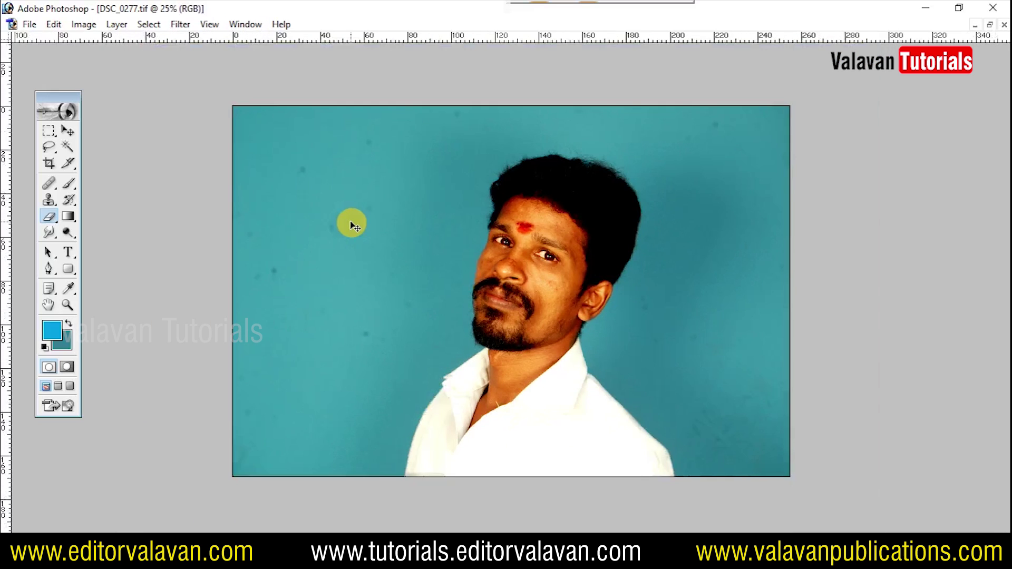
{"action": "key", "text": "ctrl+n"}
{"action": "left_click", "coordinate": [521, 220]}
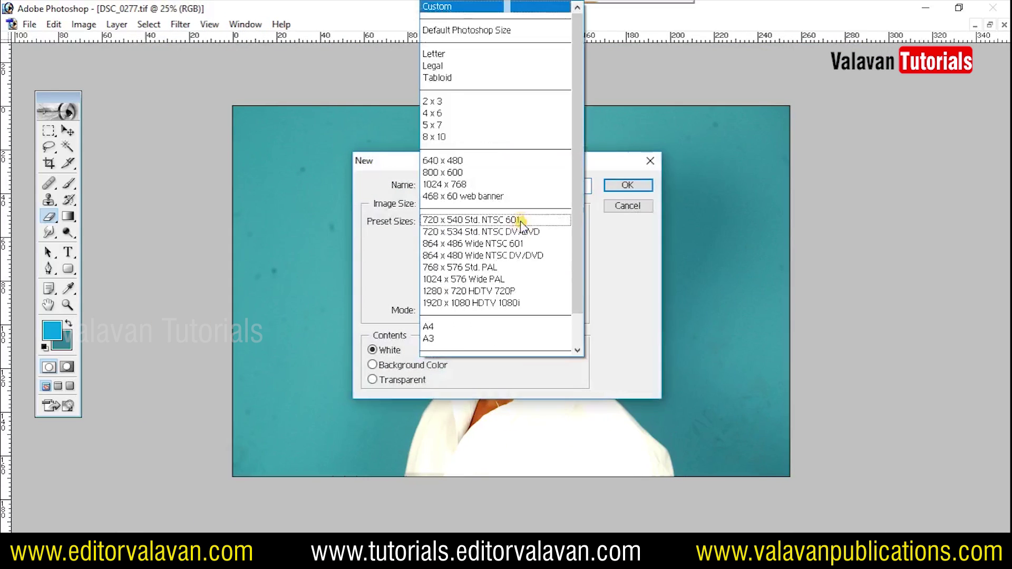
{"action": "left_click", "coordinate": [462, 328]}
{"action": "left_click", "coordinate": [627, 185]}
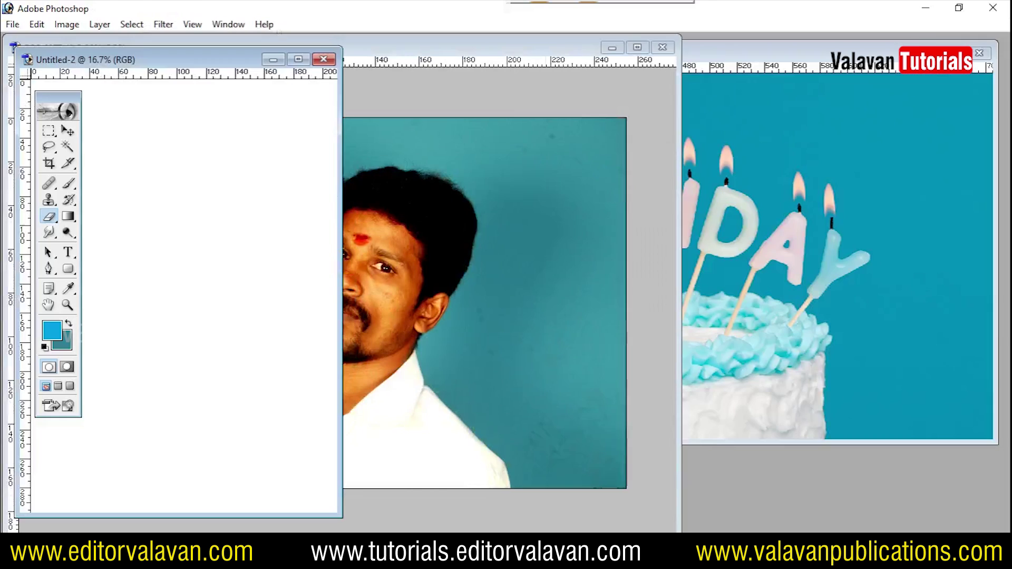
Switch to full-screen mode with menu bar and zoom in, keeping the portrait document open
{"action": "key", "text": "f"}
{"action": "key", "text": "z"}
{"action": "right_click", "coordinate": [497, 221]}
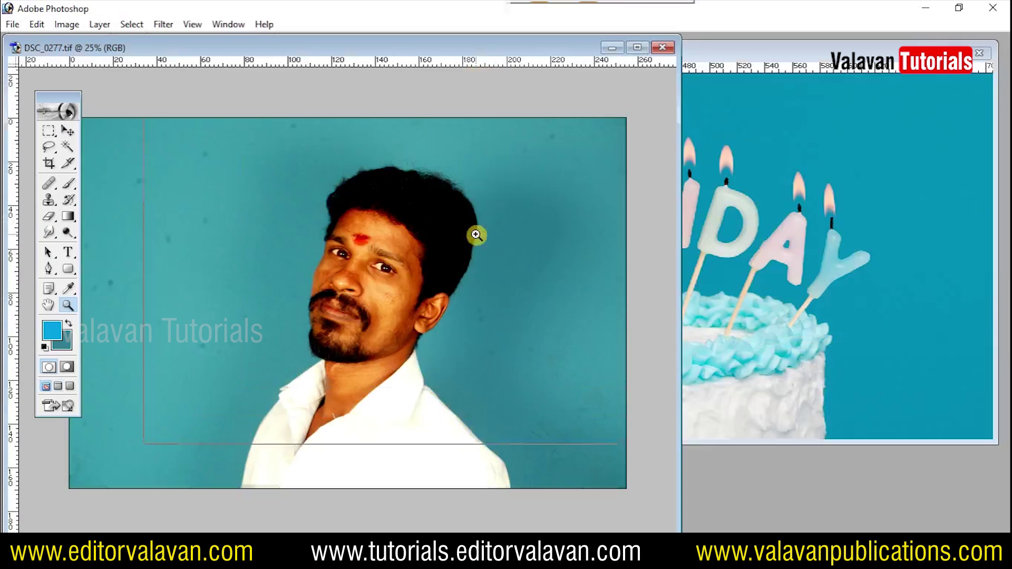
{"action": "left_click", "coordinate": [475, 233]}
{"action": "key", "text": "ctrl+w"}
{"action": "left_click", "coordinate": [564, 219]}
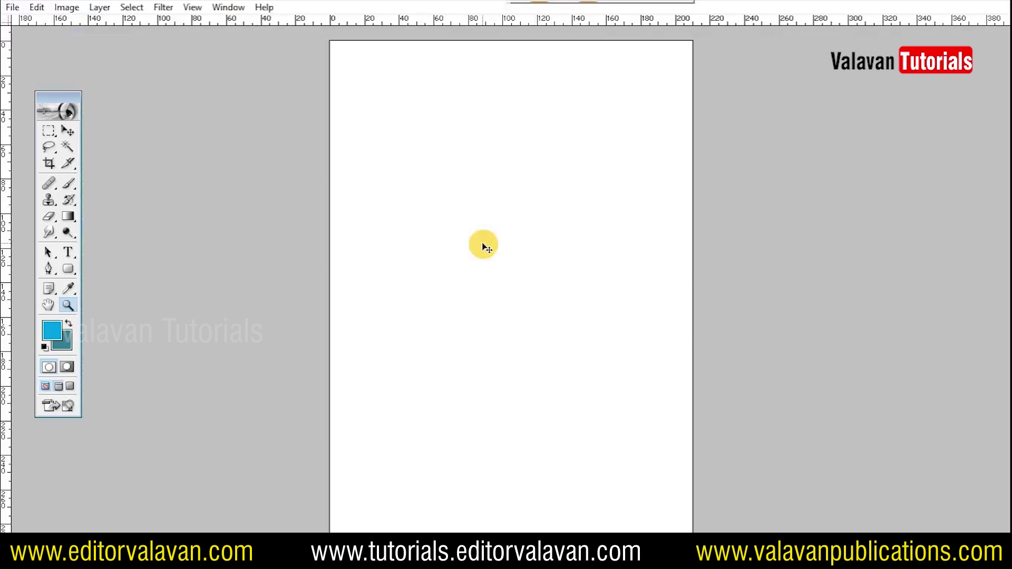
Center the pasted portrait on the A4 page and give the eraser a 300 px soft brush
{"action": "left_click_drag", "start_coordinate": [545, 253], "coordinate": [556, 231]}
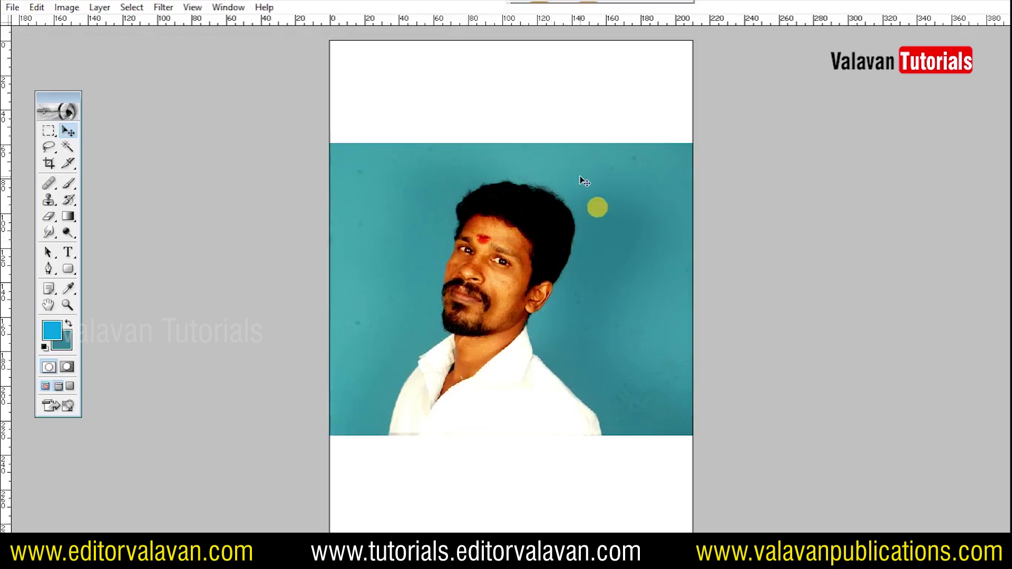
{"action": "left_click_drag", "start_coordinate": [476, 256], "coordinate": [476, 270]}
{"action": "left_click", "coordinate": [53, 218]}
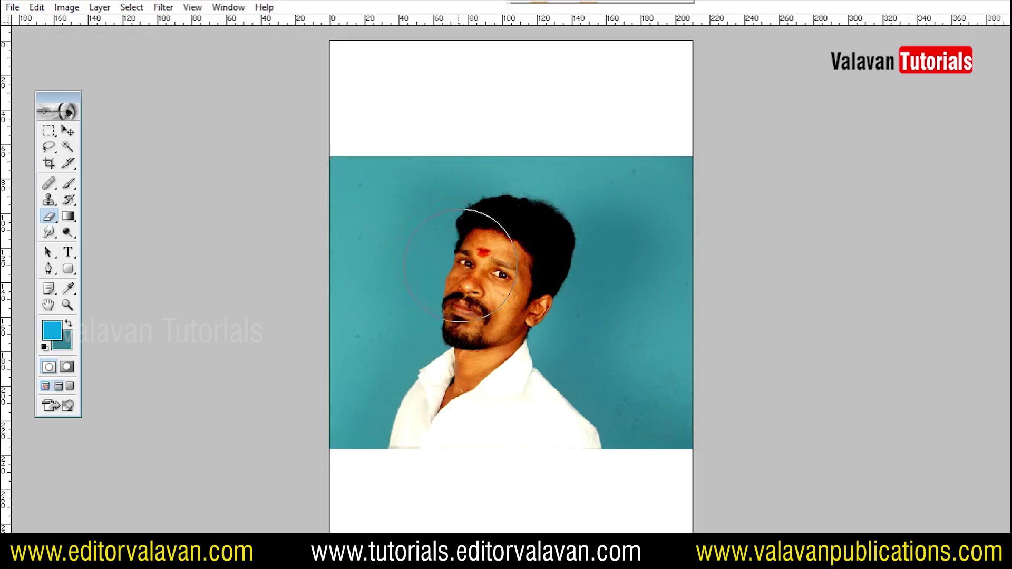
{"action": "right_click", "coordinate": [460, 265]}
{"action": "scroll", "coordinate": [506, 337], "scroll_direction": "down", "scroll_amount": 1}
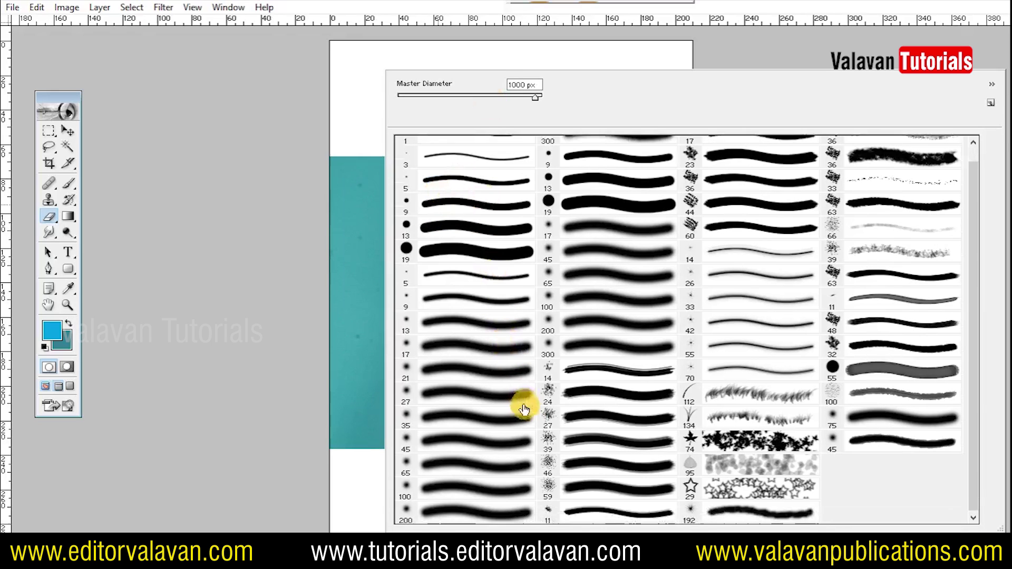
{"action": "scroll", "coordinate": [700, 384], "scroll_direction": "up", "scroll_amount": 1}
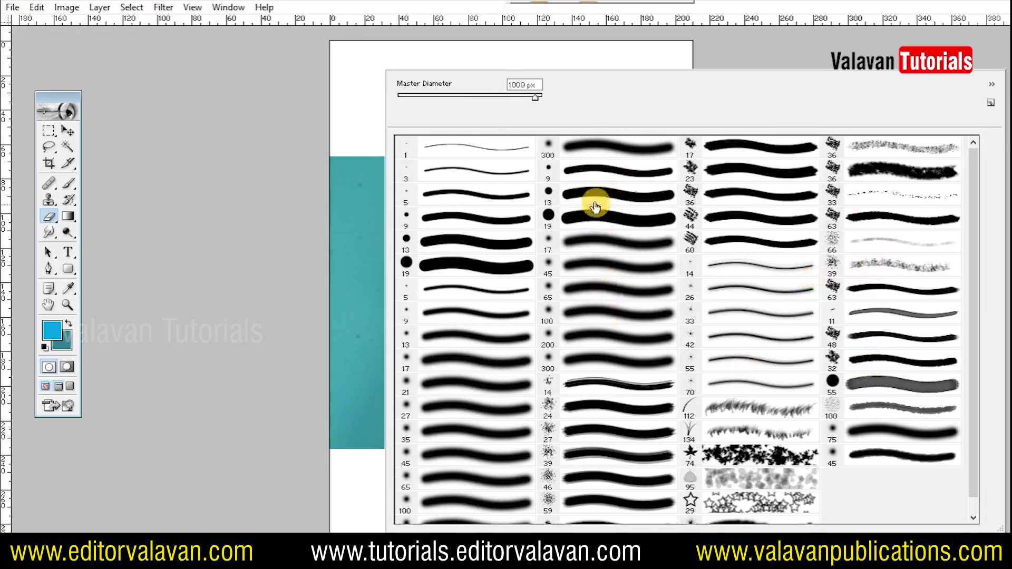
{"action": "left_click", "coordinate": [593, 150]}
{"action": "left_click", "coordinate": [652, 48]}
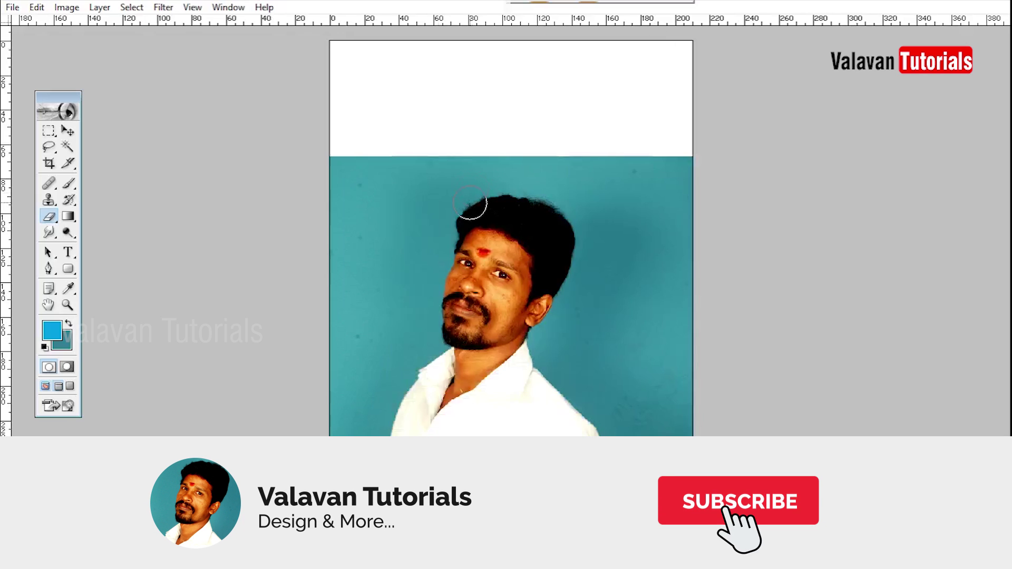
Softly erase the photo's top-left, left and bottom edges to white
{"action": "mouse_move", "coordinate": [334, 147]}
{"action": "left_mouse_down"}
{"action": "mouse_move", "coordinate": [269, 303]}
{"action": "mouse_move", "coordinate": [282, 417]}
{"action": "mouse_move", "coordinate": [260, 354]}
{"action": "mouse_move", "coordinate": [428, 68]}
{"action": "mouse_move", "coordinate": [691, 372]}
{"action": "mouse_move", "coordinate": [678, 429]}
{"action": "mouse_move", "coordinate": [718, 174]}
{"action": "mouse_move", "coordinate": [655, 192]}
{"action": "mouse_move", "coordinate": [630, 150]}
{"action": "mouse_move", "coordinate": [655, 135]}
{"action": "mouse_move", "coordinate": [467, 128]}
{"action": "mouse_move", "coordinate": [391, 163]}
{"action": "mouse_move", "coordinate": [670, 181]}
{"action": "left_mouse_up"}
{"action": "key", "text": "bracketleft"}
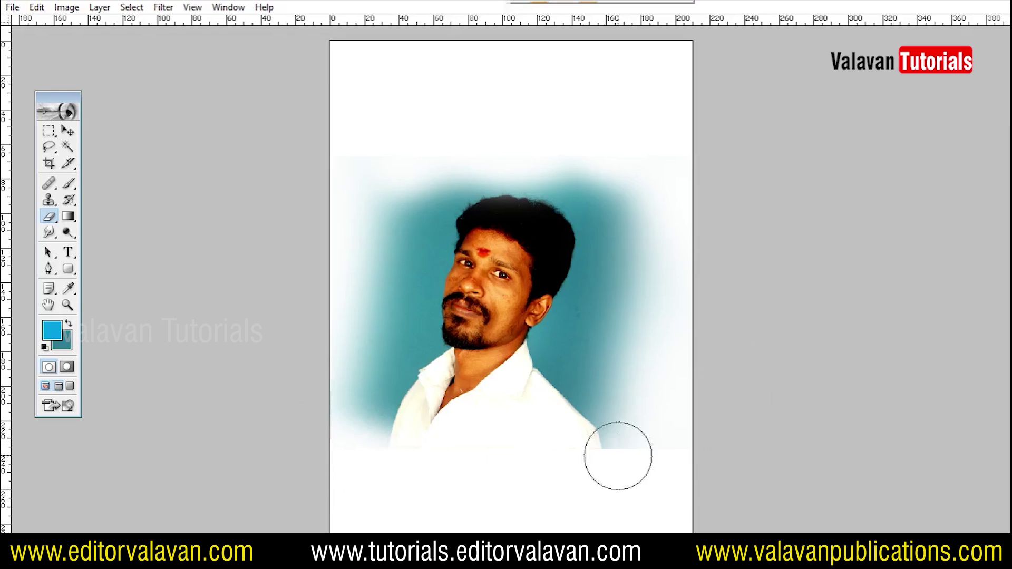
{"action": "left_click_drag", "start_coordinate": [618, 455], "coordinate": [334, 493]}
Scale the photo up with Free Transform, move it up, and fit the page on screen
{"action": "key", "text": "ctrl+t"}
{"action": "left_click_drag", "start_coordinate": [694, 156], "coordinate": [824, 113]}
{"action": "key", "text": "Return"}
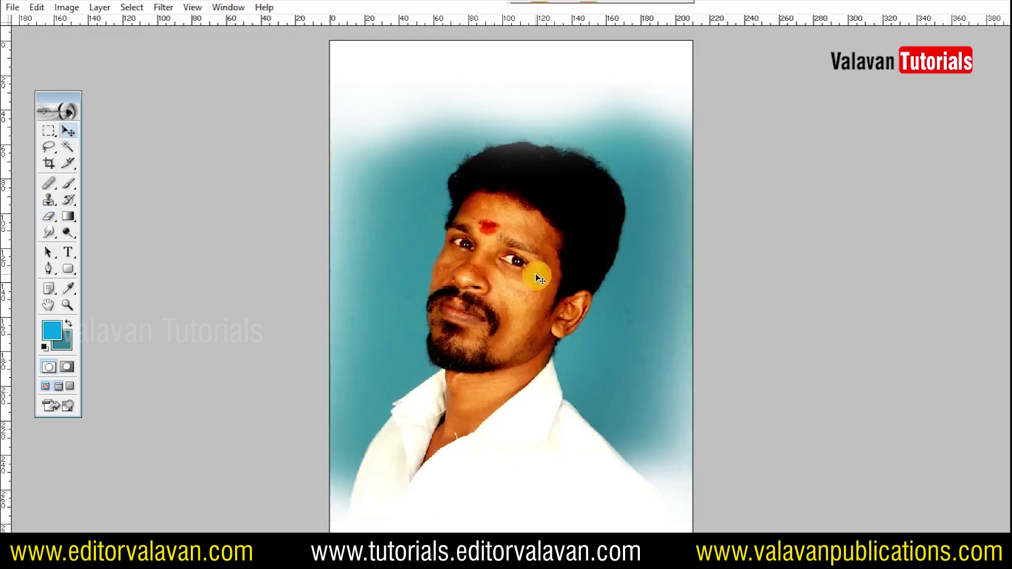
{"action": "left_click_drag", "start_coordinate": [539, 280], "coordinate": [539, 257]}
{"action": "key", "text": "f"}
{"action": "right_click", "coordinate": [524, 267]}
{"action": "left_click", "coordinate": [543, 279]}
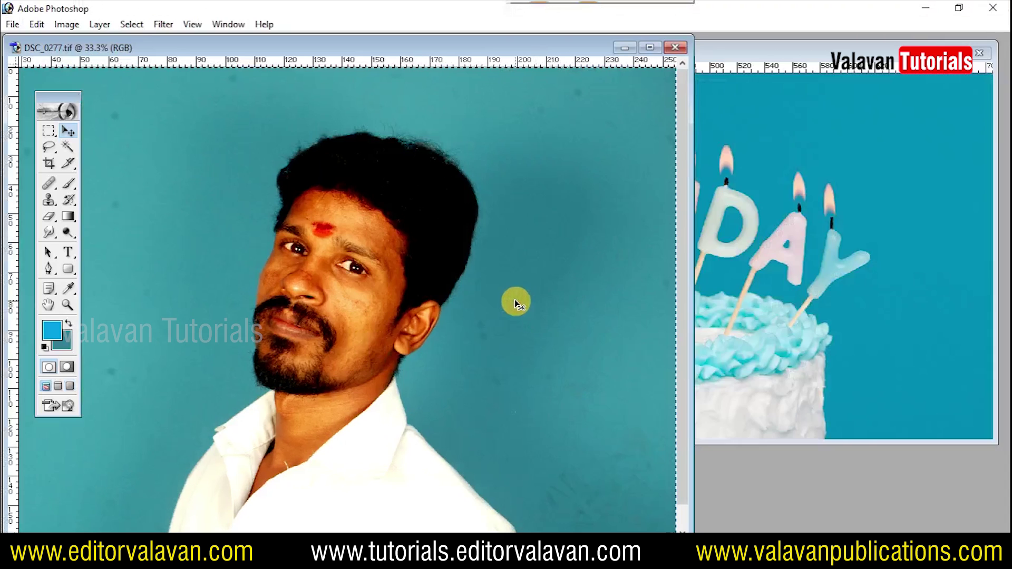
Choose the Background Eraser and clear the teal in the upper left with a larger brush
{"action": "key", "text": "f"}
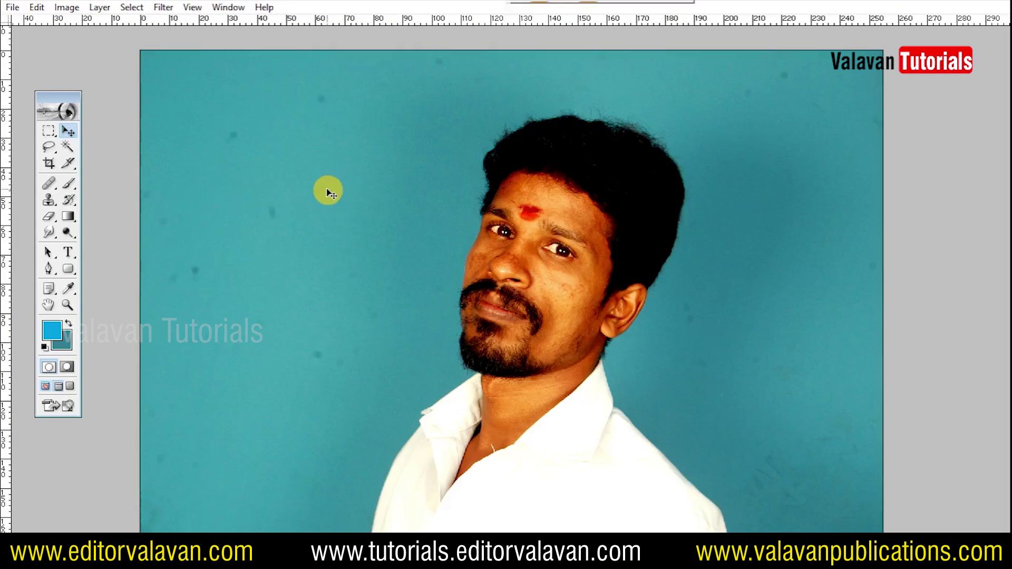
{"action": "left_click", "coordinate": [49, 216]}
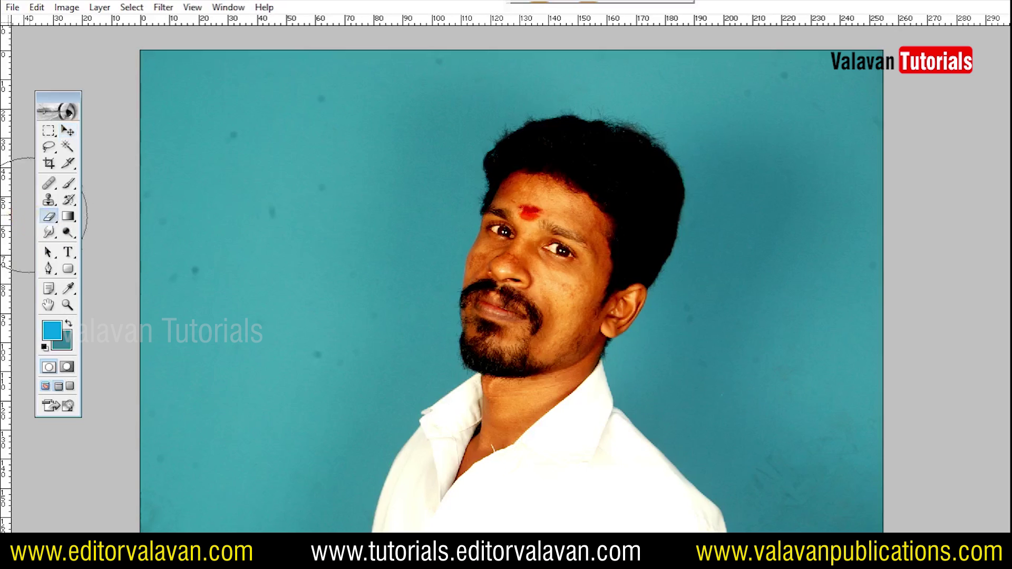
{"action": "left_click", "coordinate": [56, 222], "text": "alt"}
{"action": "left_click_drag", "start_coordinate": [52, 222], "coordinate": [141, 228]}
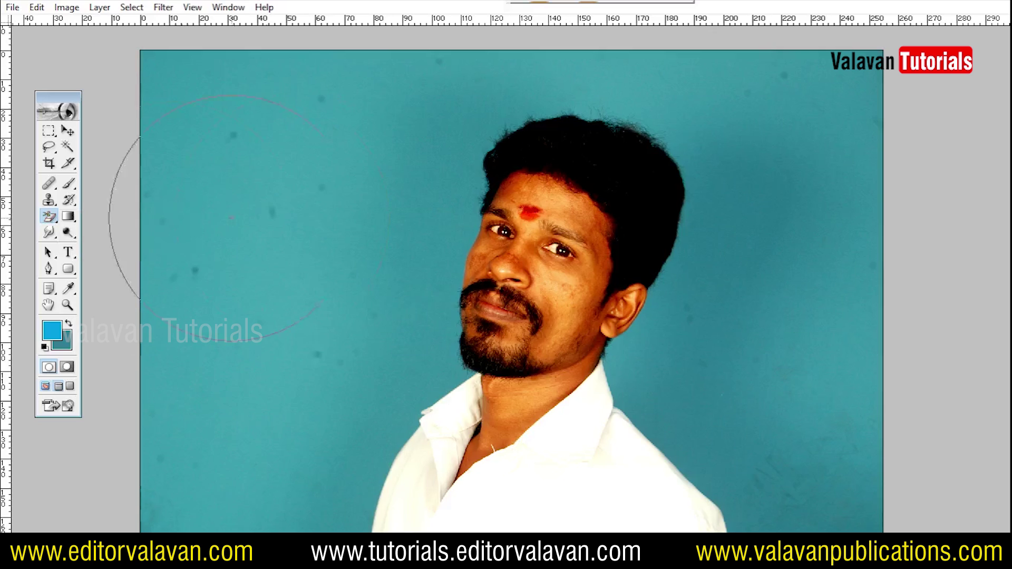
{"action": "left_click", "coordinate": [295, 202]}
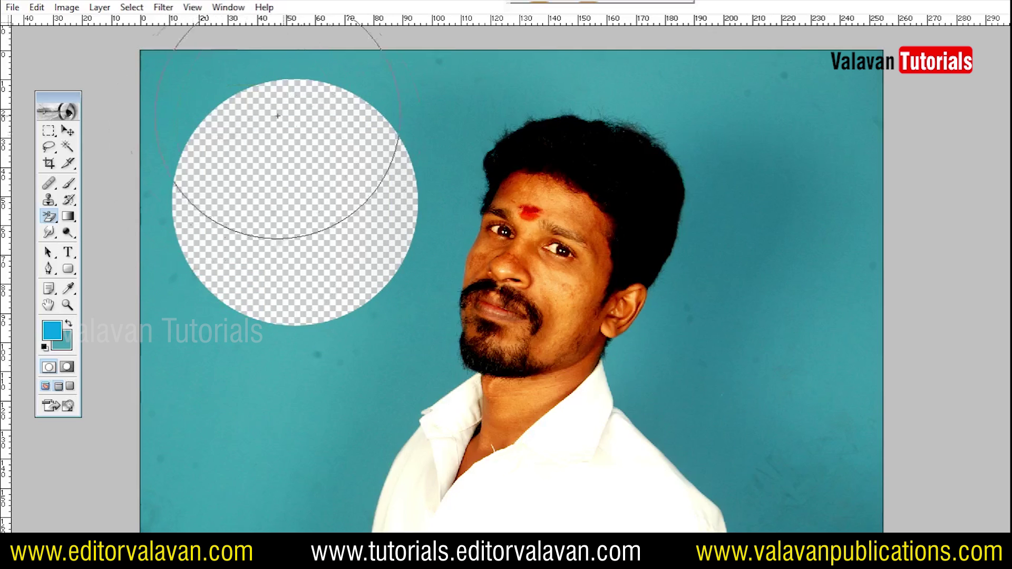
{"action": "key", "text": "bracketright"}
{"action": "key", "text": "bracketright"}
{"action": "key", "text": "bracketright"}
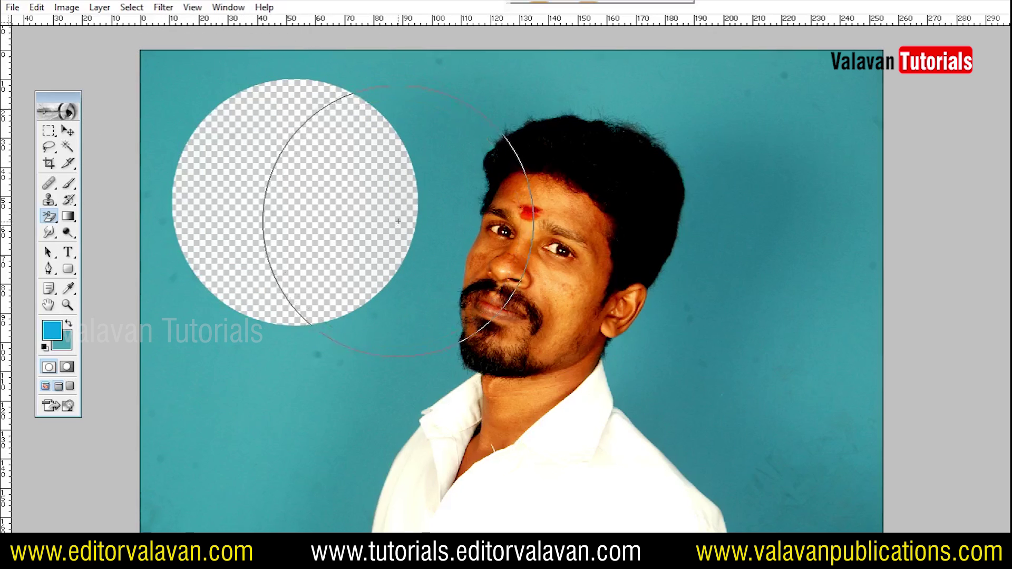
{"action": "left_click", "coordinate": [174, 106]}
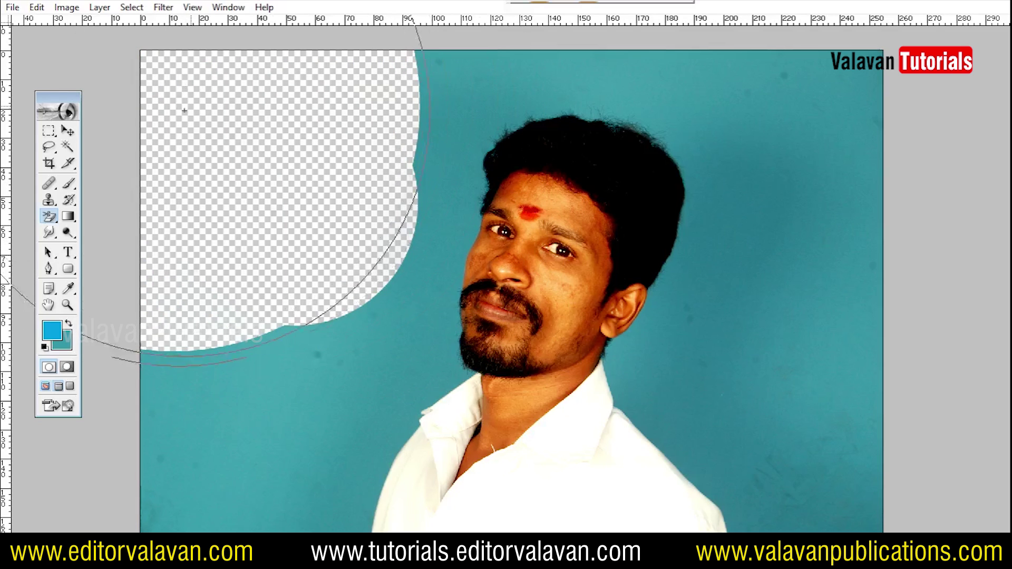
Zoom in on the hair and erase the teal to its left, top and right
{"action": "key", "text": "z"}
{"action": "left_click_drag", "start_coordinate": [379, 64], "coordinate": [752, 264]}
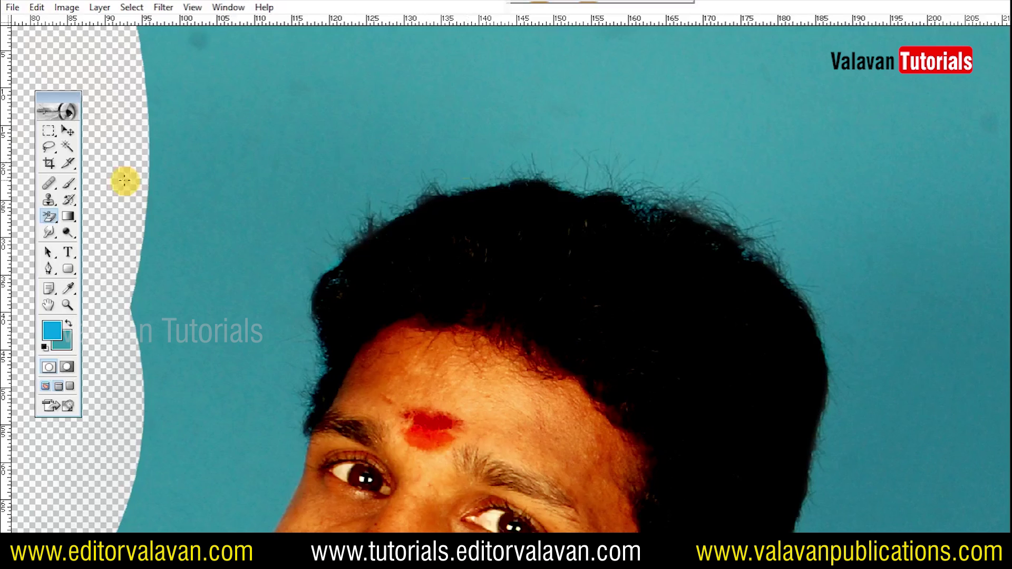
{"action": "left_click", "coordinate": [49, 215]}
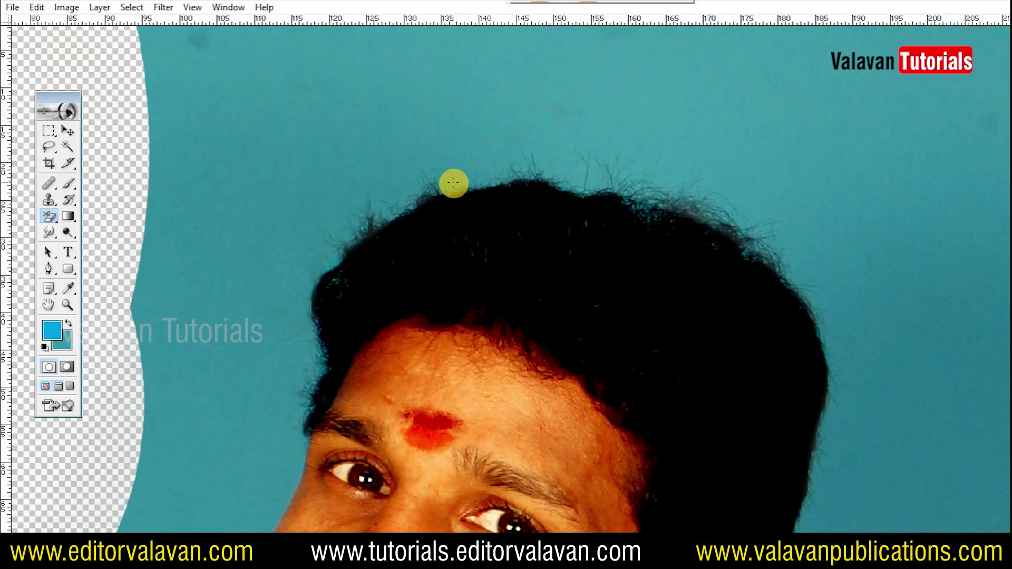
{"action": "key", "text": "bracketright"}
{"action": "key", "text": "bracketright"}
{"action": "key", "text": "bracketright"}
{"action": "key", "text": "bracketright"}
{"action": "key", "text": "bracketright"}
{"action": "key", "text": "bracketright"}
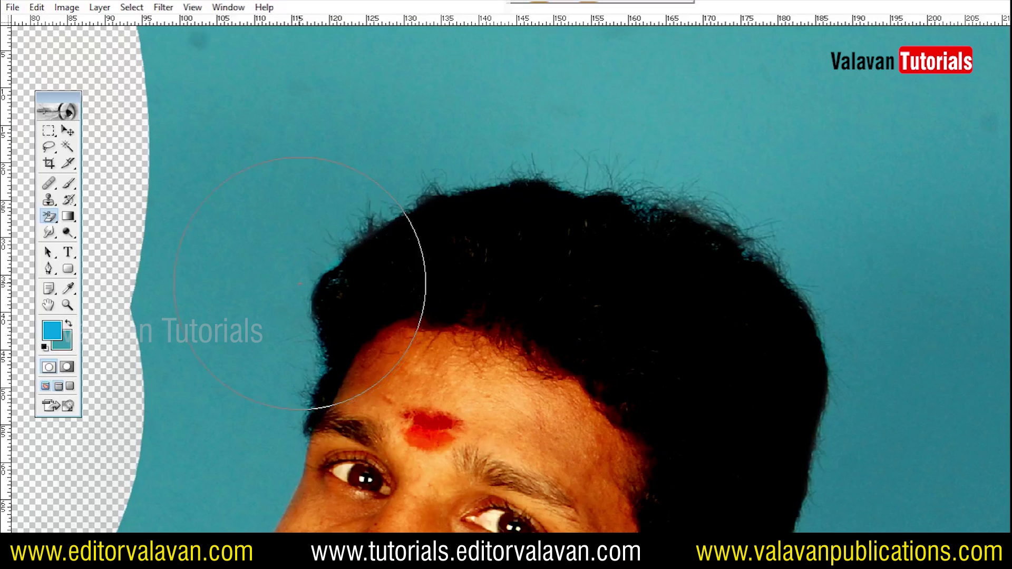
{"action": "left_click", "coordinate": [299, 283]}
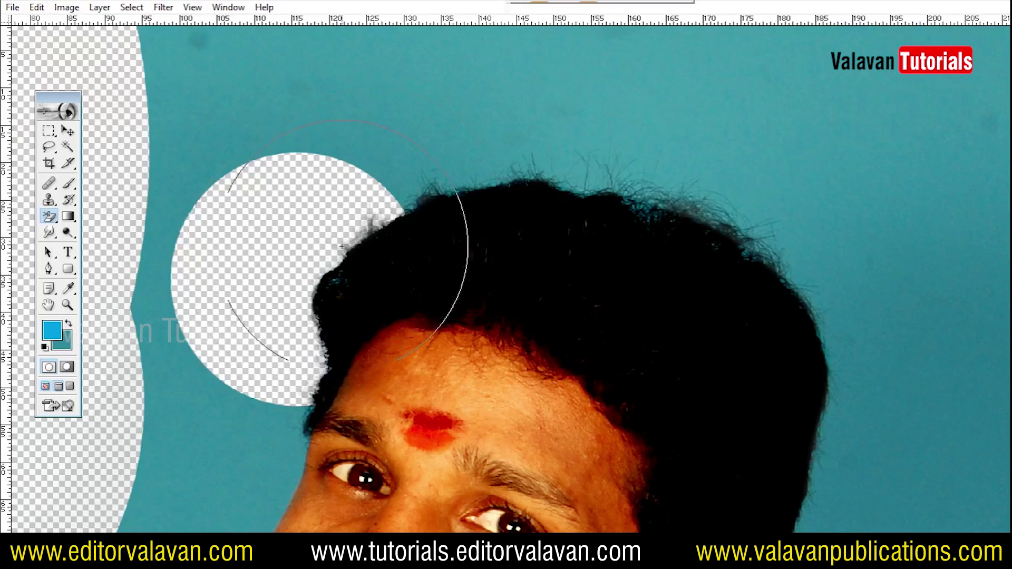
{"action": "left_click", "coordinate": [425, 159]}
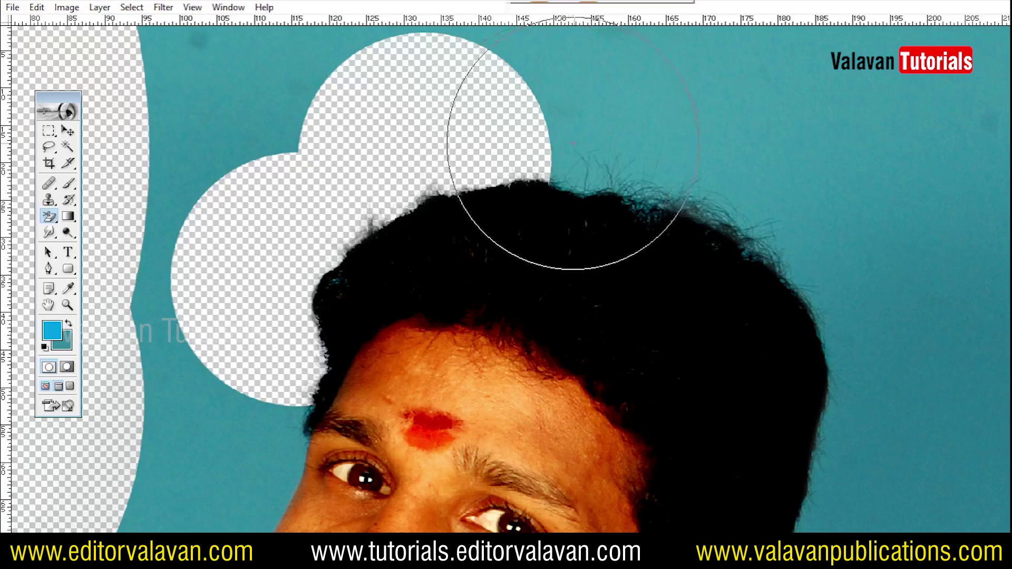
{"action": "left_click", "coordinate": [574, 141]}
{"action": "left_click", "coordinate": [761, 193]}
{"action": "left_click", "coordinate": [843, 291]}
Erase the teal backdrop around the ear, neck and collar
{"action": "scroll", "coordinate": [835, 294], "scroll_direction": "down", "scroll_amount": 5}
{"action": "left_click", "coordinate": [820, 190]}
{"action": "left_click_drag", "start_coordinate": [771, 315], "coordinate": [793, 162]}
{"action": "left_click", "coordinate": [761, 207]}
{"action": "mouse_move", "coordinate": [727, 346]}
{"action": "left_mouse_down"}
{"action": "mouse_move", "coordinate": [737, 235]}
{"action": "mouse_move", "coordinate": [641, 113]}
{"action": "left_mouse_up"}
{"action": "left_click", "coordinate": [691, 247]}
{"action": "left_click", "coordinate": [706, 260]}
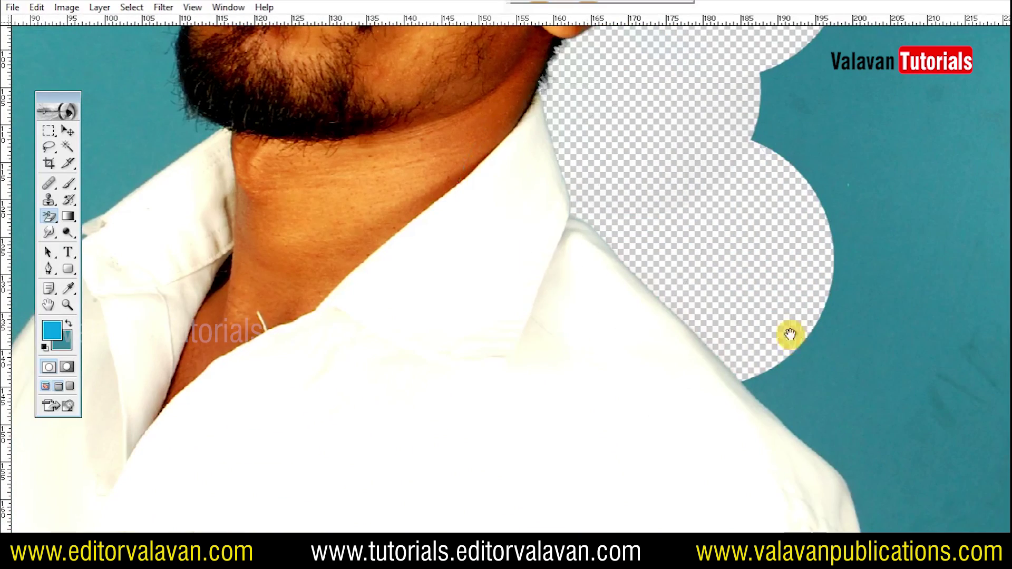
{"action": "left_click_drag", "start_coordinate": [790, 334], "coordinate": [680, 285]}
Erase the remaining teal beside the collar, chin, face and right side
{"action": "left_click", "coordinate": [747, 361]}
{"action": "key", "text": "ctrl+minus"}
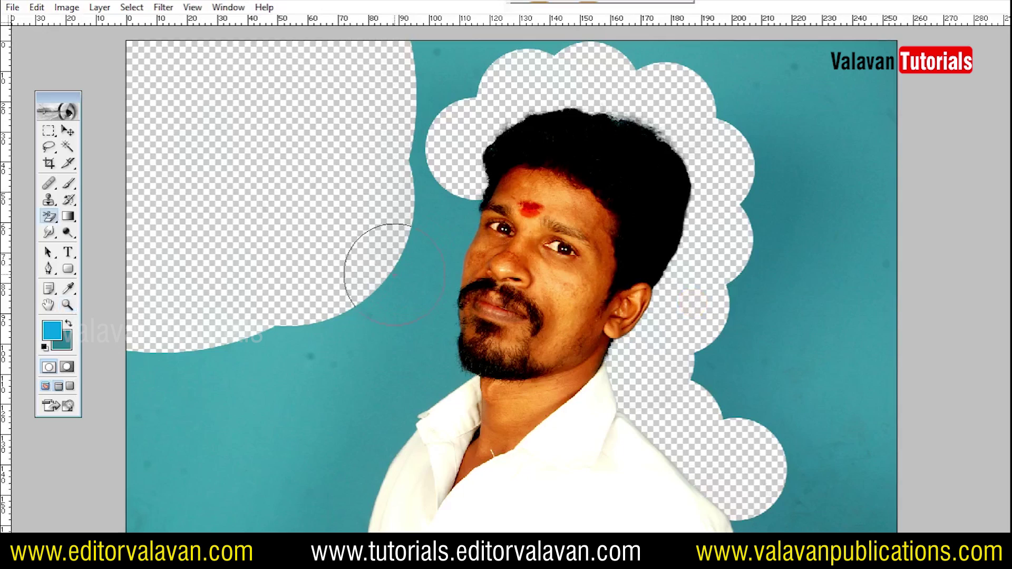
{"action": "left_click_drag", "start_coordinate": [402, 225], "coordinate": [469, 215]}
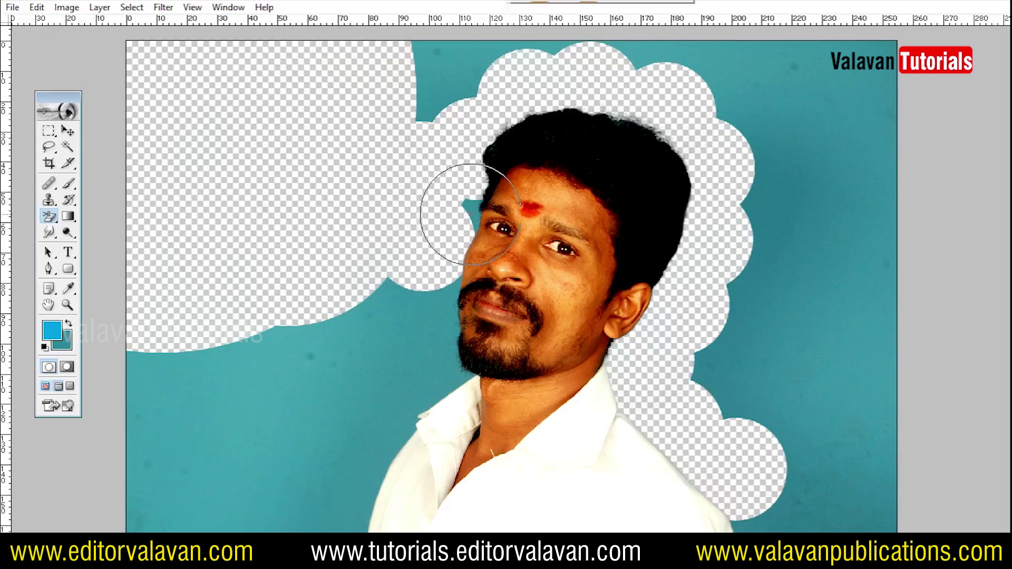
{"action": "left_click", "coordinate": [424, 302]}
{"action": "left_click", "coordinate": [403, 367]}
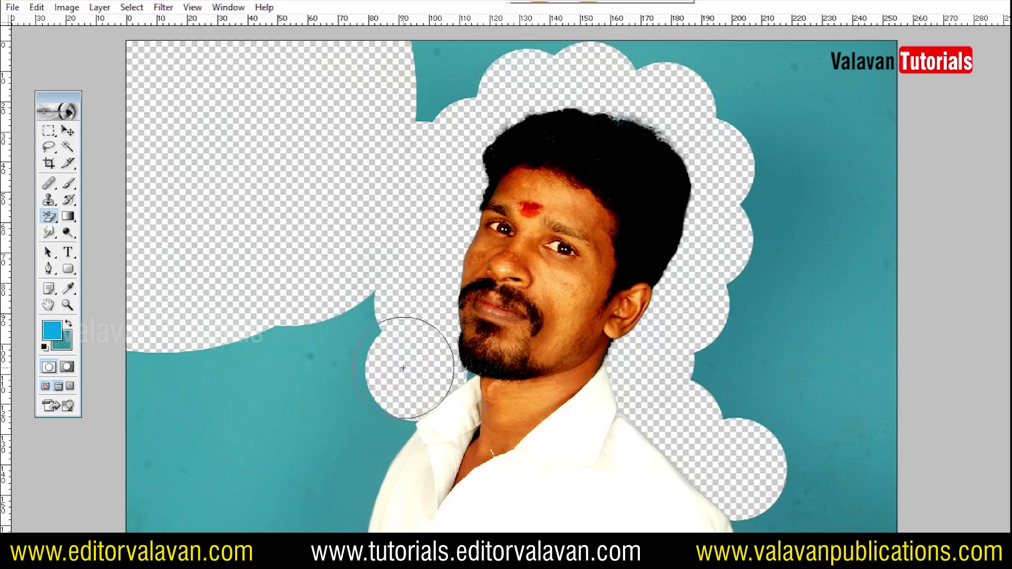
{"action": "left_click", "coordinate": [831, 285]}
{"action": "left_click", "coordinate": [797, 133]}
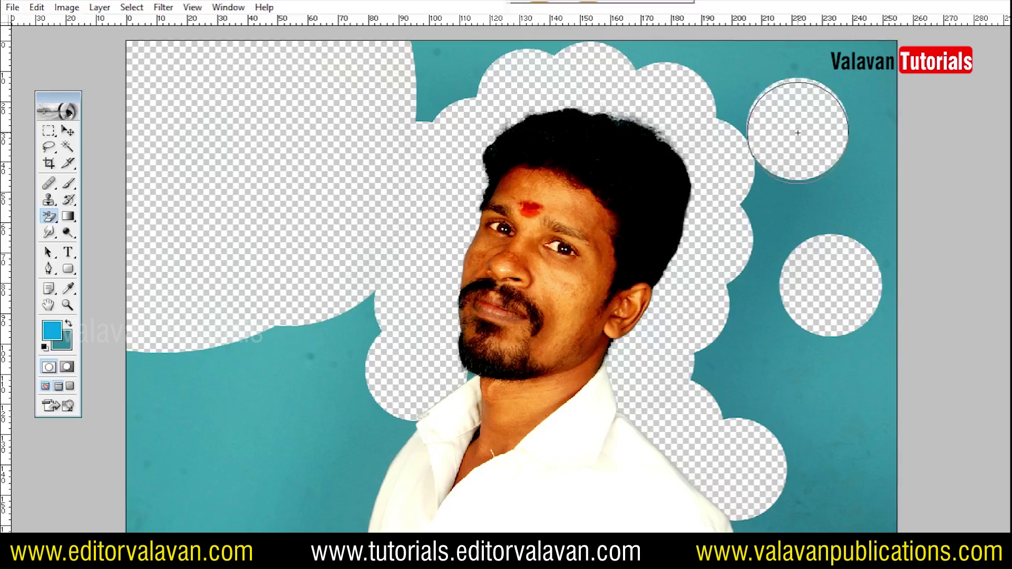
{"action": "left_click", "coordinate": [378, 436]}
{"action": "left_click", "coordinate": [334, 504]}
{"action": "left_click", "coordinate": [754, 505]}
Trace a Pen path around the man's head and shoulders in full-screen view
{"action": "key", "text": "f"}
{"action": "key", "text": "p"}
{"action": "left_click", "coordinate": [360, 527]}
{"action": "left_click", "coordinate": [389, 431]}
{"action": "left_click", "coordinate": [432, 293]}
{"action": "left_click", "coordinate": [450, 170]}
{"action": "left_click_drag", "start_coordinate": [522, 90], "coordinate": [542, 83]}
{"action": "left_click_drag", "start_coordinate": [640, 99], "coordinate": [668, 114]}
{"action": "left_click", "coordinate": [700, 165]}
{"action": "left_click_drag", "start_coordinate": [658, 303], "coordinate": [644, 346]}
{"action": "left_click", "coordinate": [671, 430]}
{"action": "left_click", "coordinate": [746, 502]}
{"action": "left_click", "coordinate": [345, 526]}
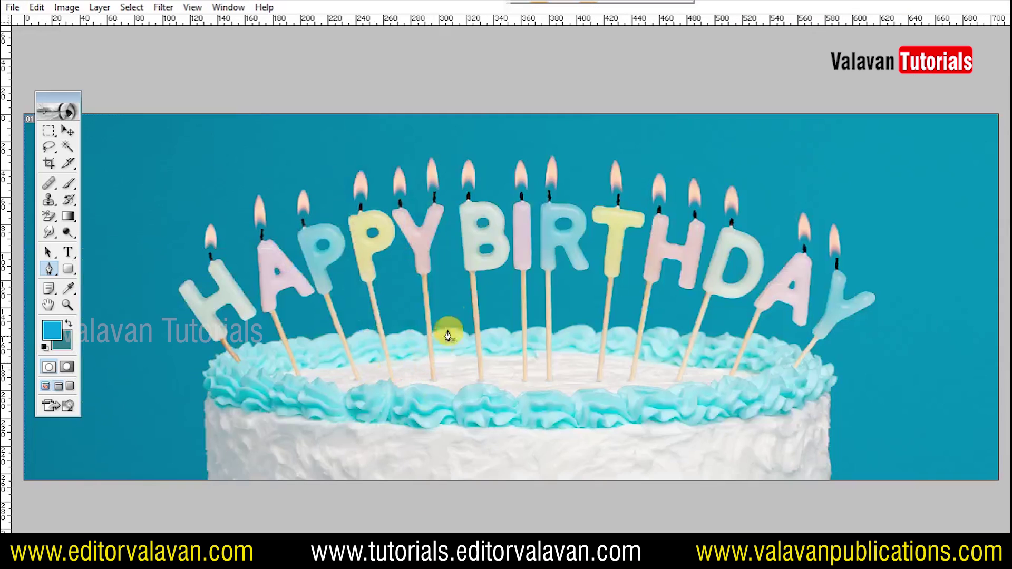
Select the Magic Eraser Tool, hide the palettes, and compare against the 2000 × 750 cake source image
{"action": "left_click", "coordinate": [48, 216]}
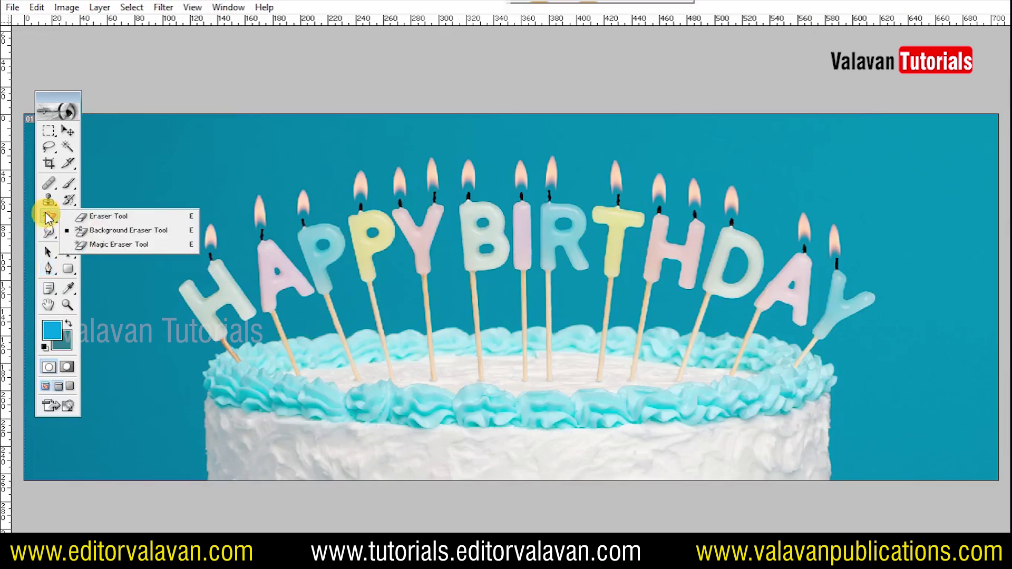
{"action": "left_click", "coordinate": [132, 246]}
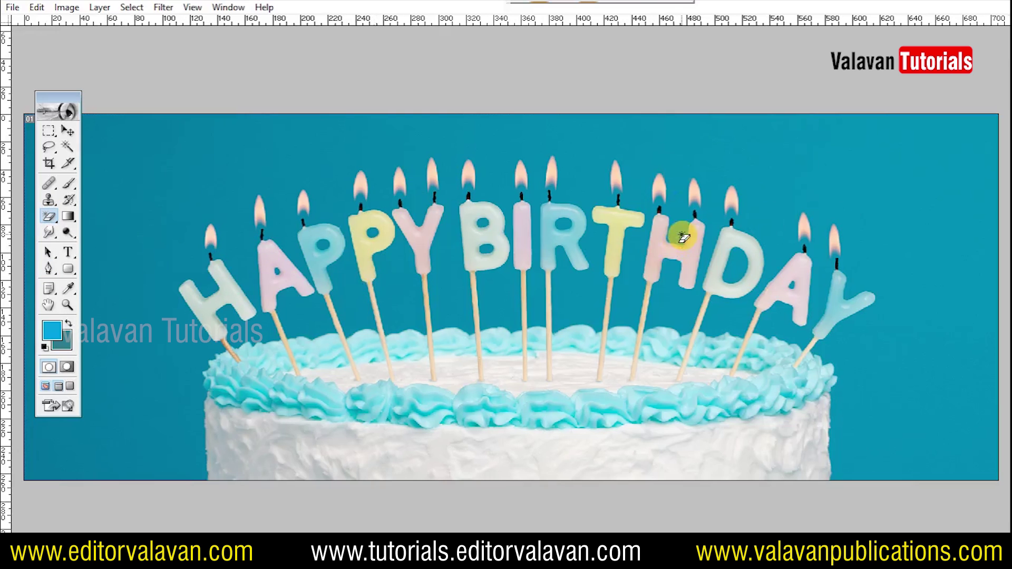
{"action": "key", "text": "Tab"}
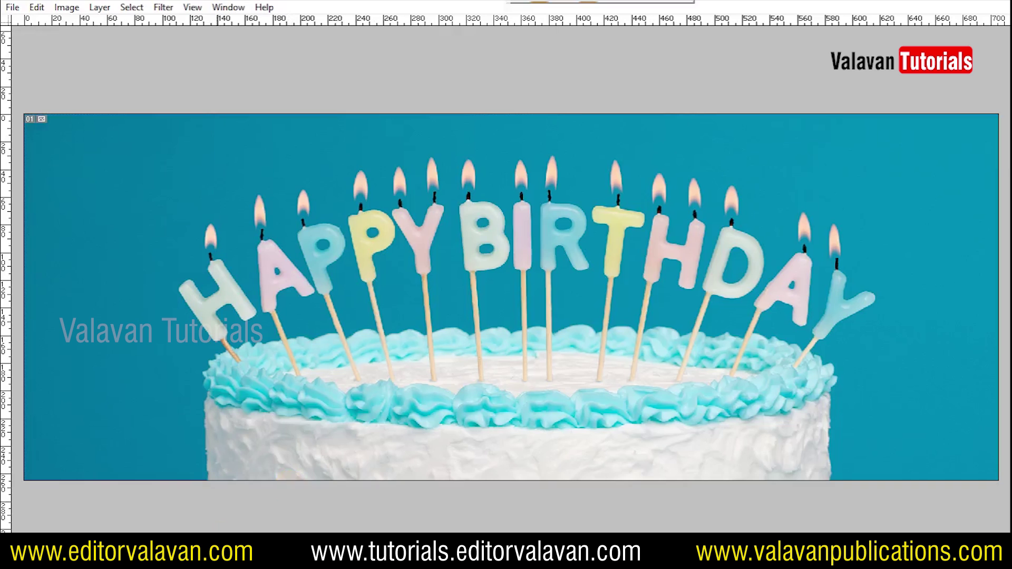
{"action": "key", "text": "alt+Tab"}
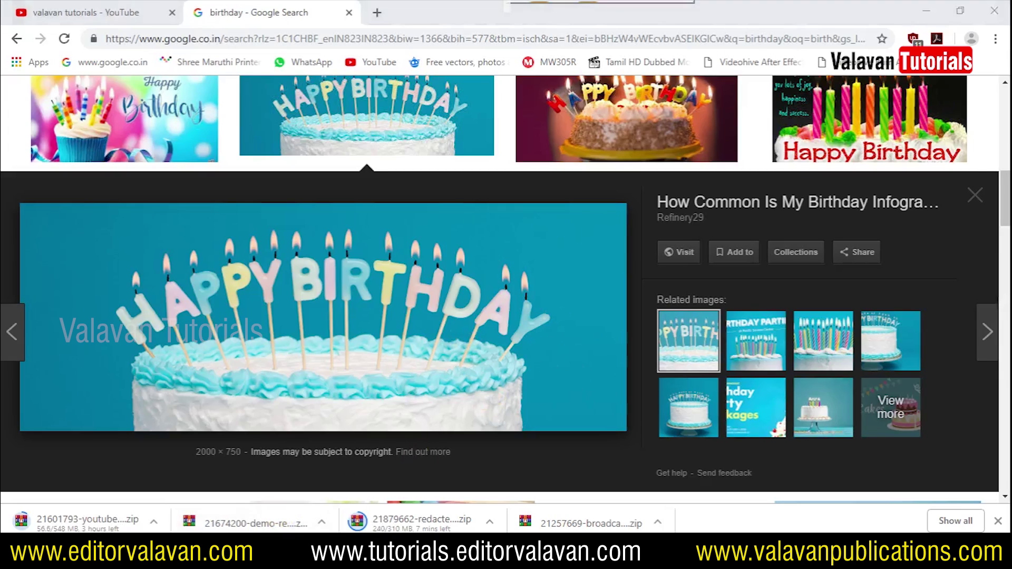
{"action": "key", "text": "alt+Tab"}
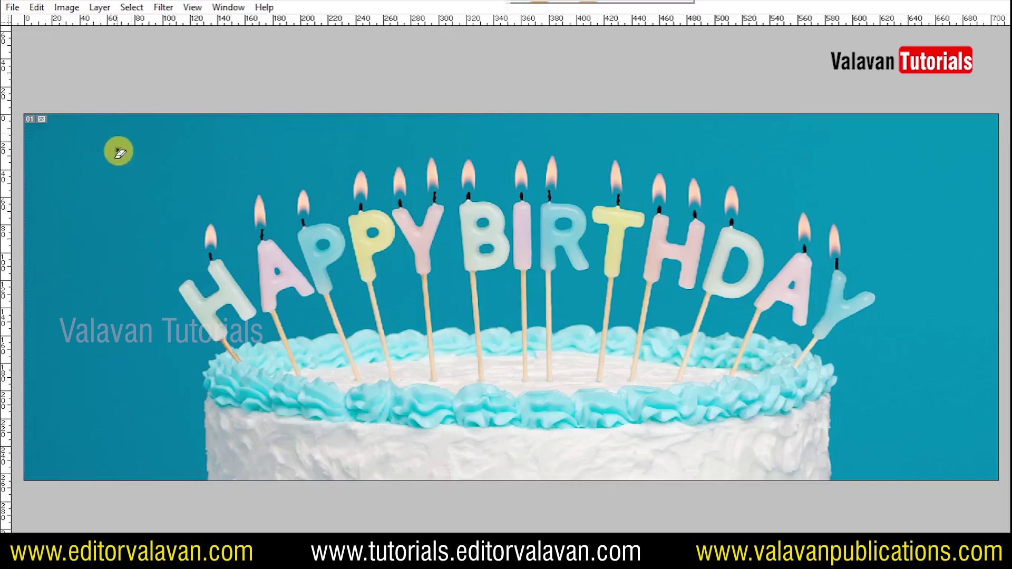
Remove the cake photo's whole blue background in one Magic Eraser click, then zoom in on HAPPY
{"action": "key", "text": "Tab"}
{"action": "left_click", "coordinate": [164, 190]}
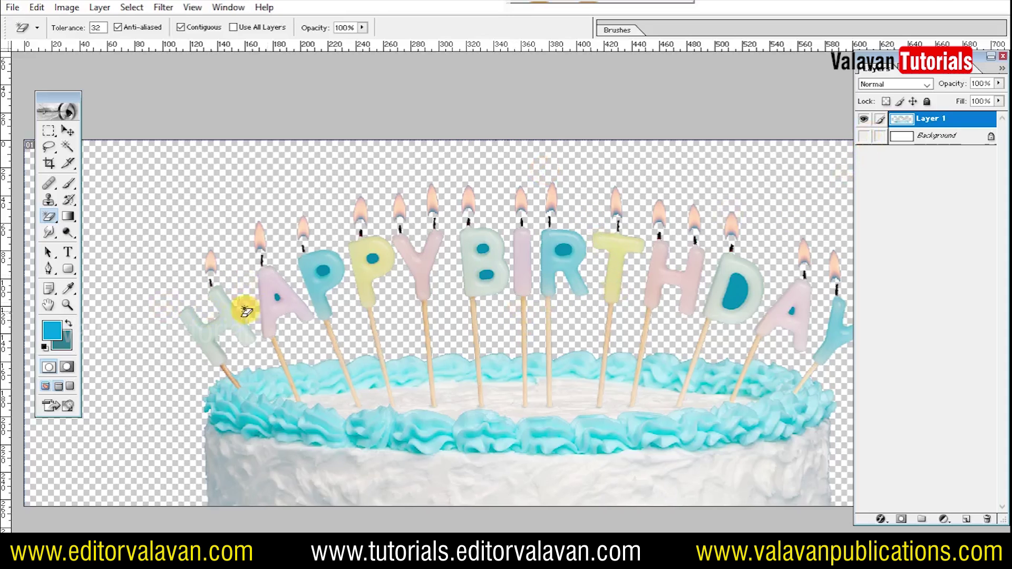
{"action": "key", "text": "Tab"}
{"action": "key", "text": "z"}
{"action": "left_click", "coordinate": [261, 211]}
Erase the blue dots inside the A, both P's, the B and the R
{"action": "key", "text": "e"}
{"action": "left_click", "coordinate": [293, 263]}
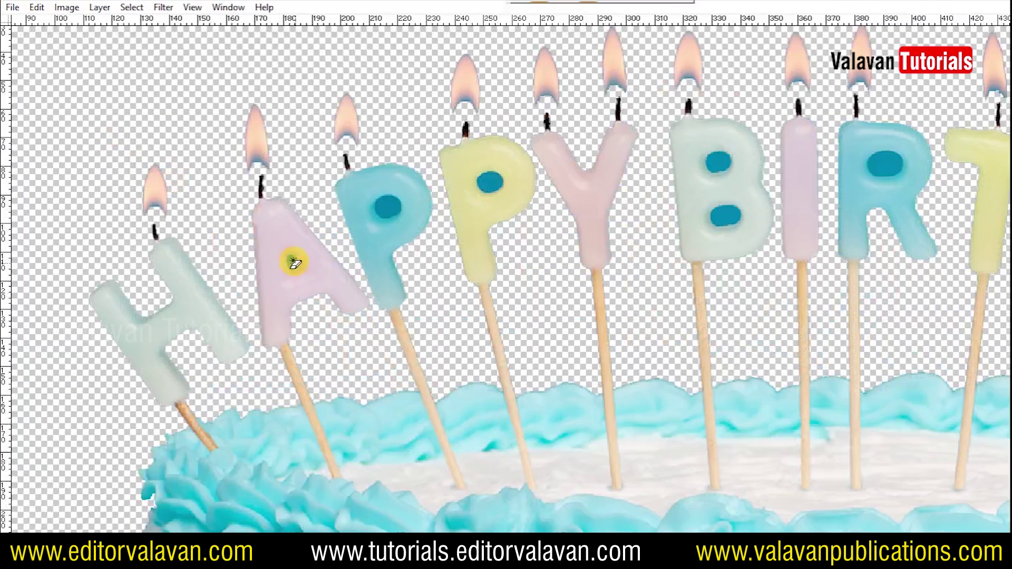
{"action": "left_click", "coordinate": [387, 207]}
{"action": "left_click", "coordinate": [490, 181]}
{"action": "left_click", "coordinate": [719, 162]}
{"action": "left_click", "coordinate": [726, 215]}
{"action": "left_click", "coordinate": [888, 172]}
Clear the blue dots inside the D and final A, then zoom out and restore the palettes
{"action": "left_click_drag", "start_coordinate": [887, 171], "coordinate": [524, 275]}
{"action": "left_click", "coordinate": [655, 289]}
{"action": "left_click_drag", "start_coordinate": [654, 289], "coordinate": [448, 226]}
{"action": "left_click", "coordinate": [590, 224]}
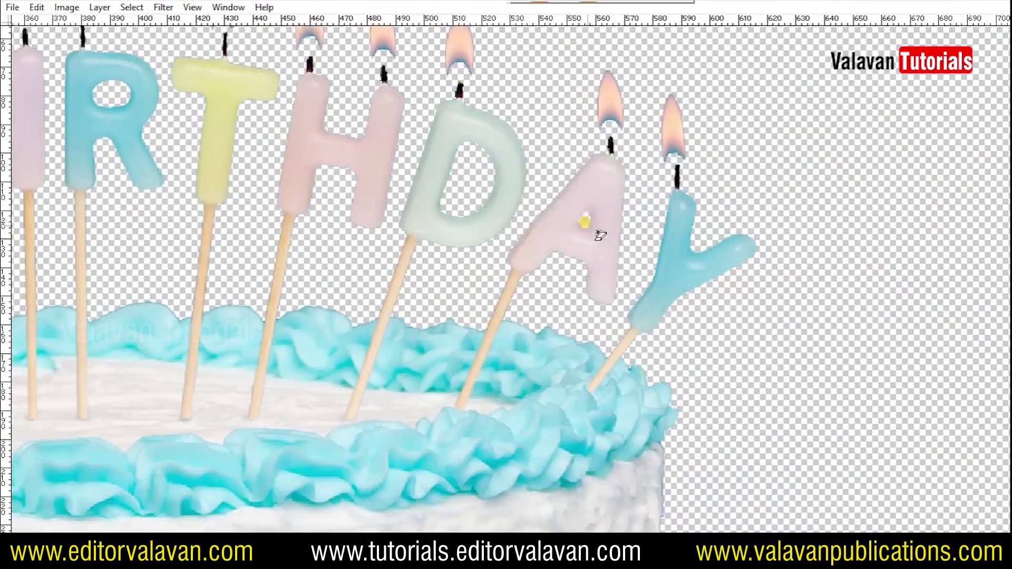
{"action": "key", "text": "z"}
{"action": "key", "text": "ctrl+minus"}
{"action": "key", "text": "Tab"}
{"action": "key", "text": "Tab"}
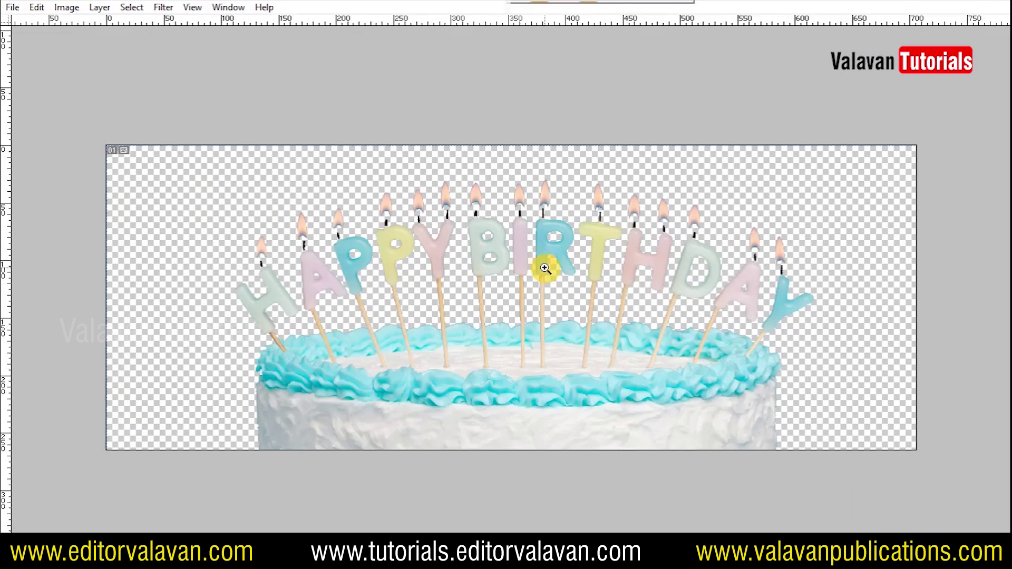
{"action": "key", "text": "Tab"}
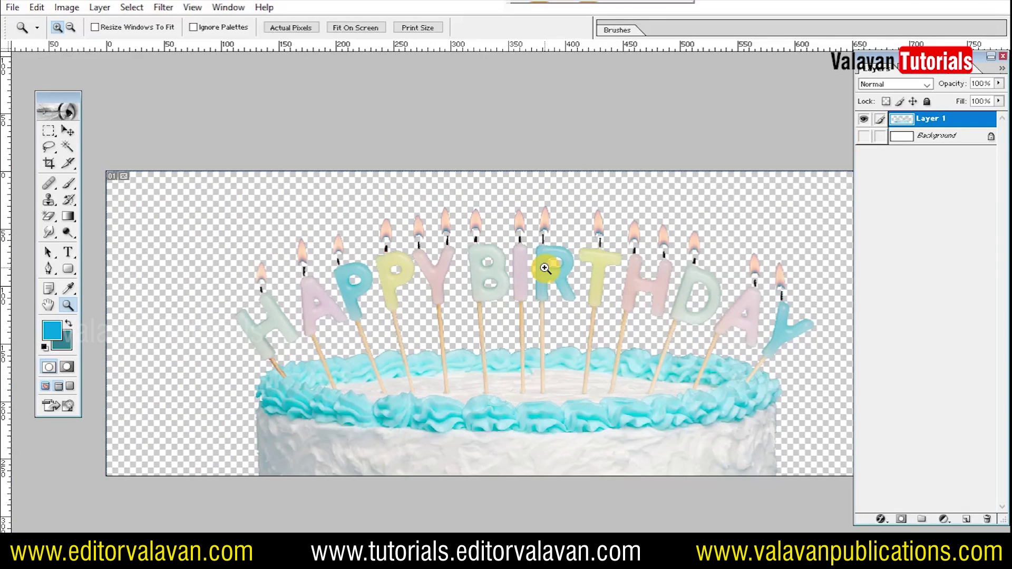